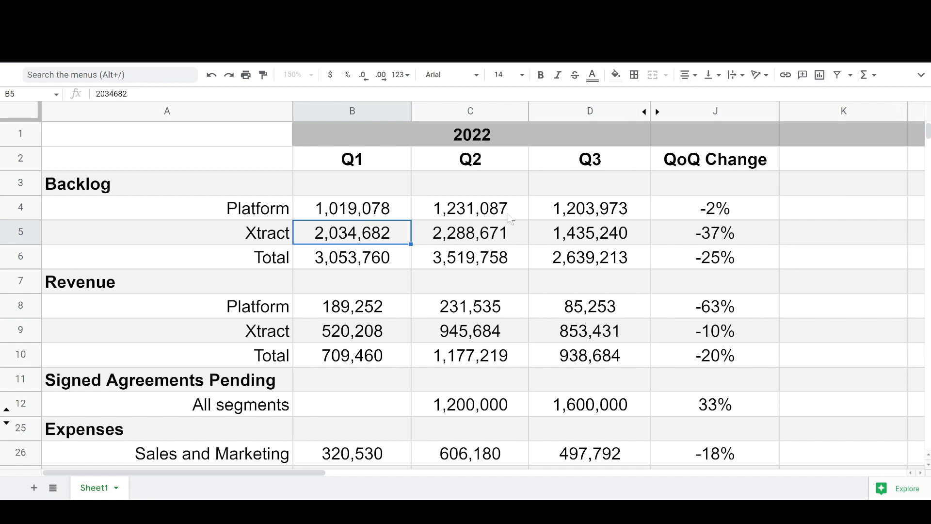
Compare the Platform, Xtract and Total backlog figures across the 2022 quarters, including the QoQ change of the total
left_click(626, 214)
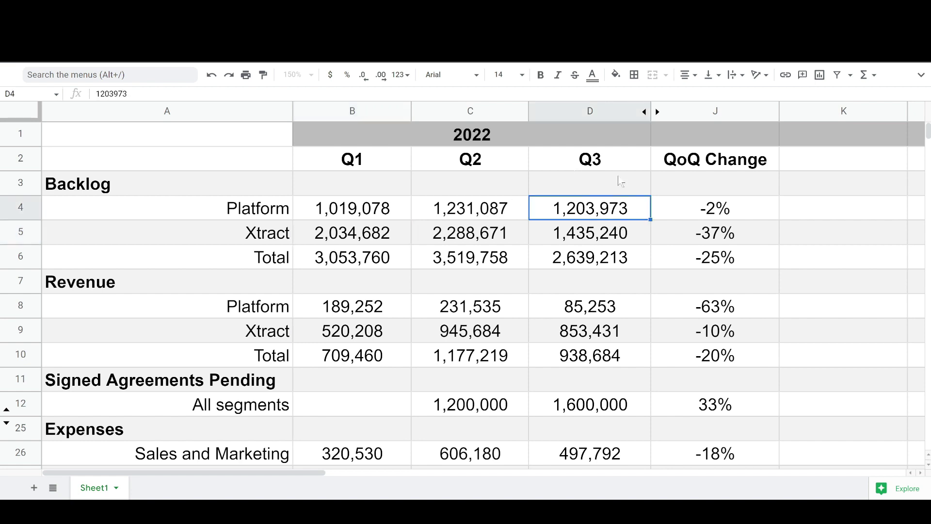
left_click(602, 110)
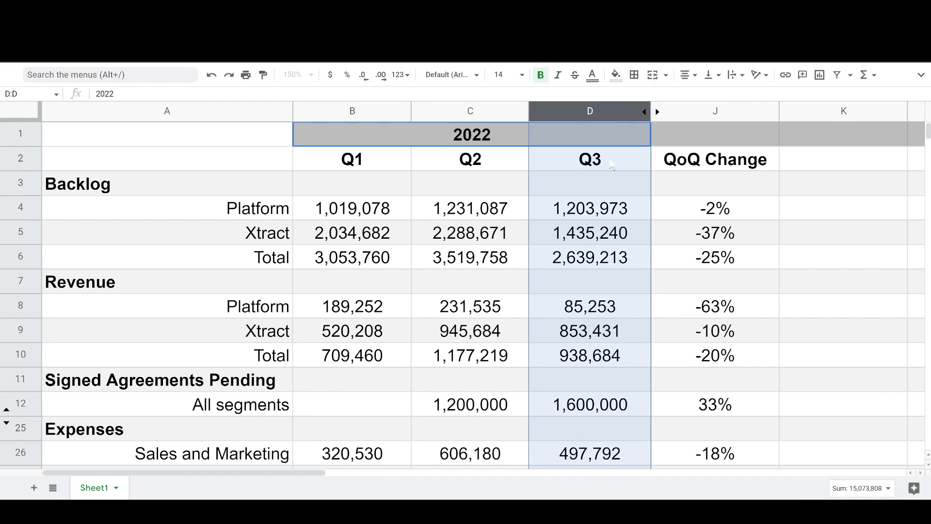
left_click(916, 256)
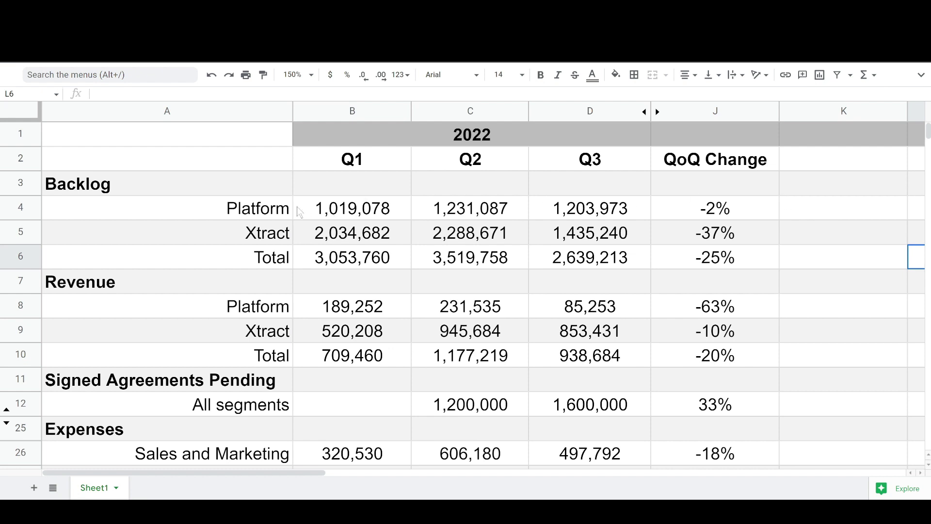
left_click(508, 209)
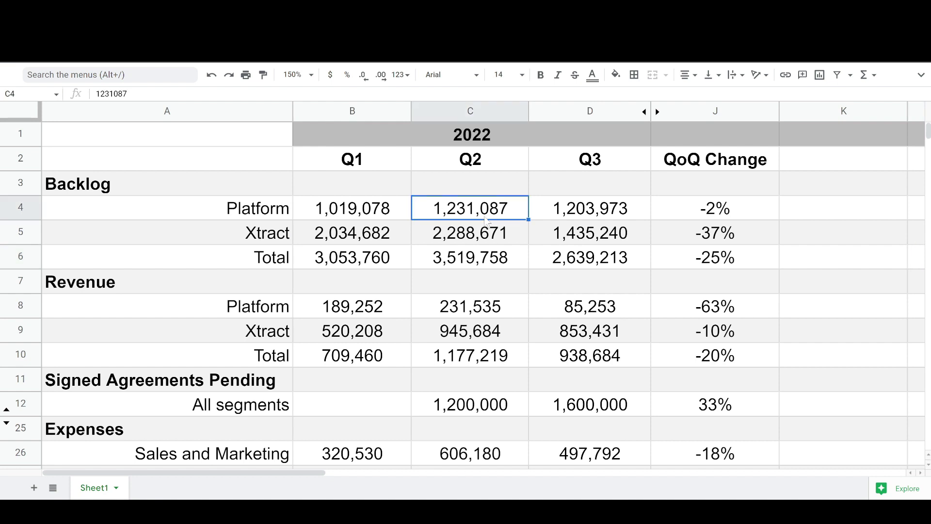
left_click(600, 215)
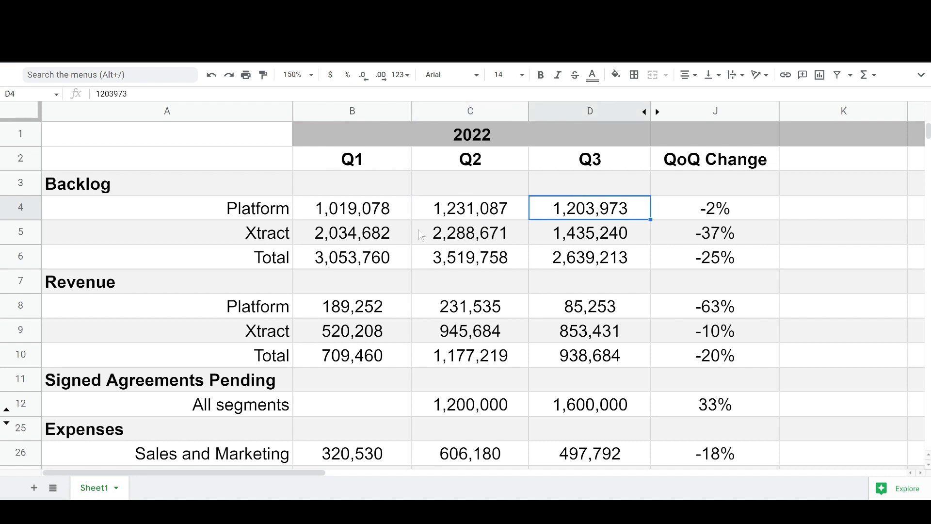
left_click(505, 241)
left_click(534, 234)
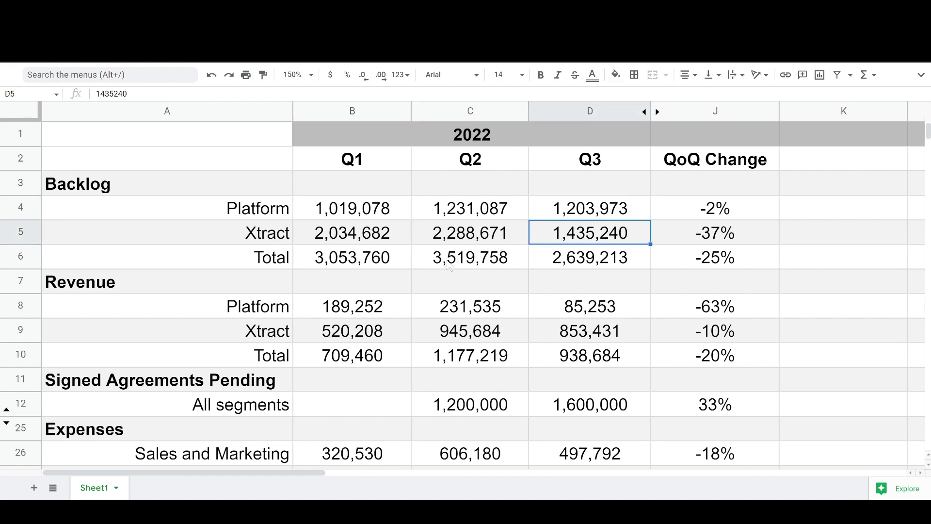
left_click(510, 267)
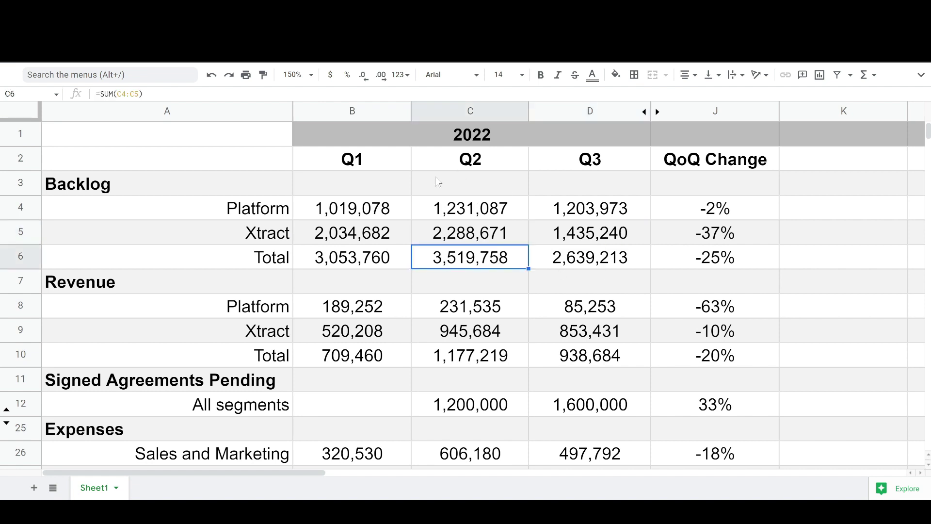
left_click(602, 264)
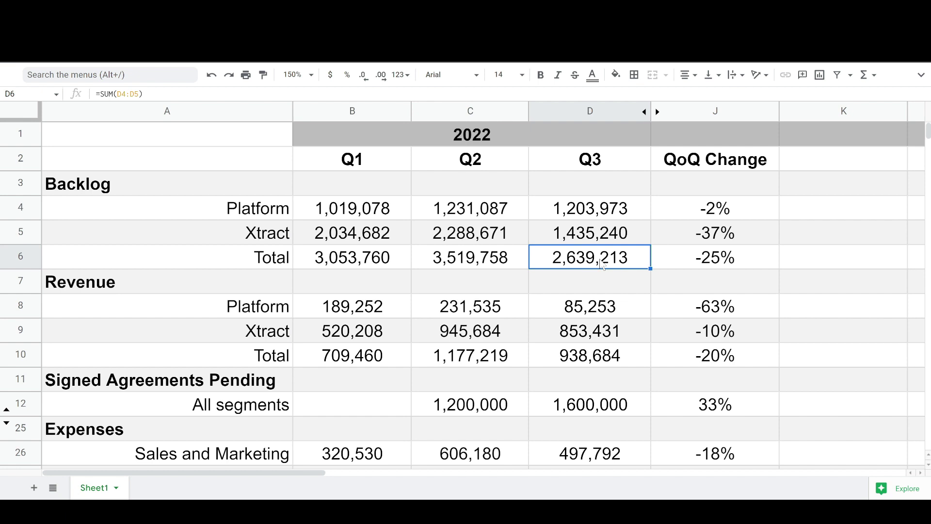
left_click(773, 265)
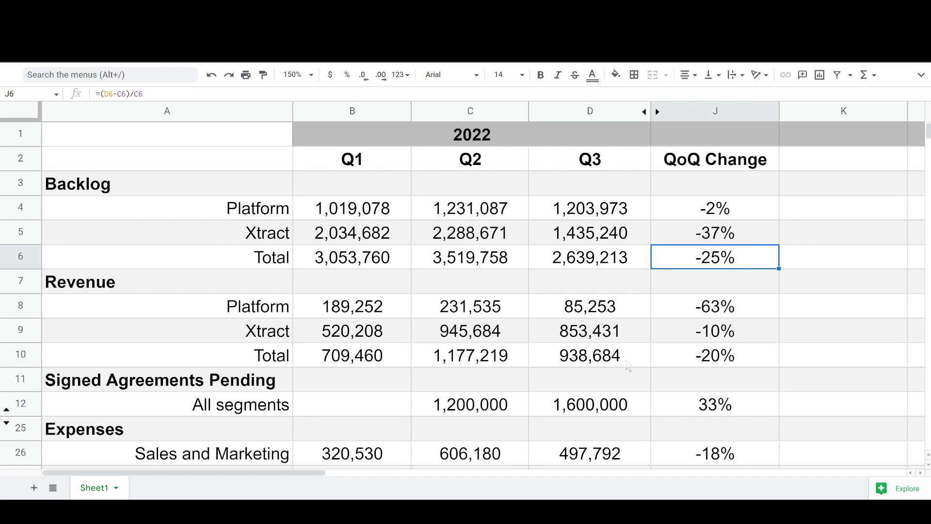
Examine the Q2 and Q3 revenue totals, their QoQ change and the Q3 Platform revenue
left_click(624, 359)
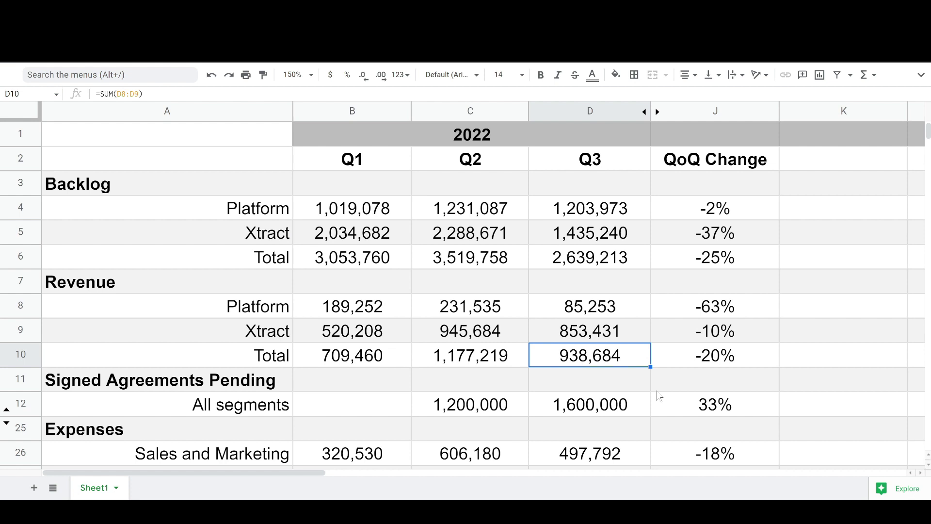
left_click(480, 363)
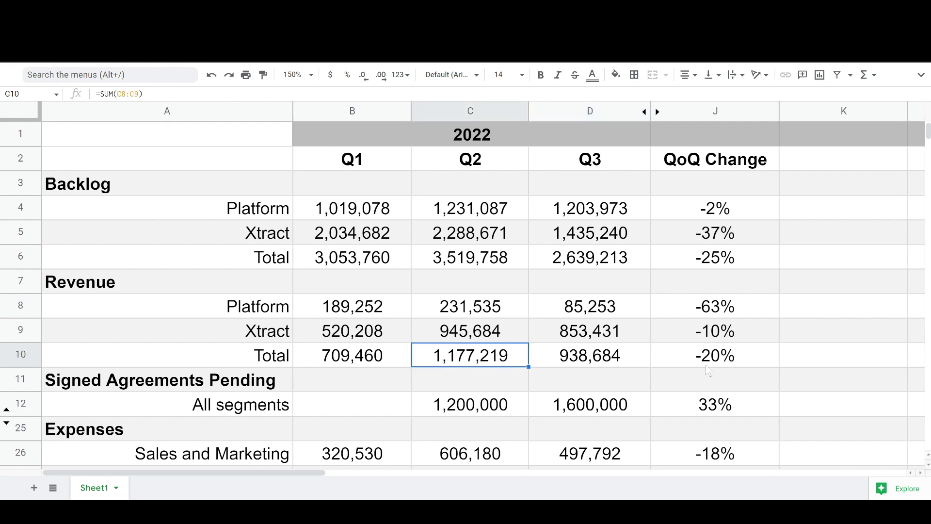
left_click(722, 363)
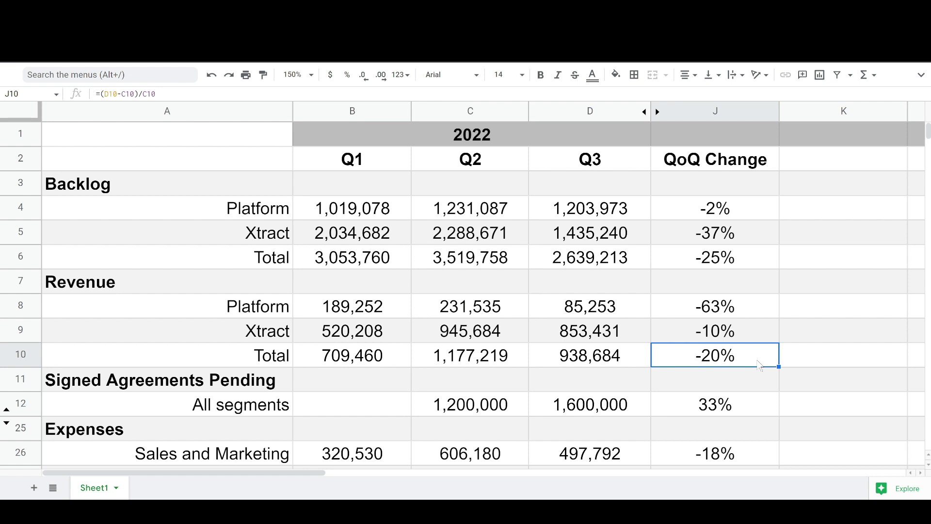
left_click(578, 357)
left_click(487, 357)
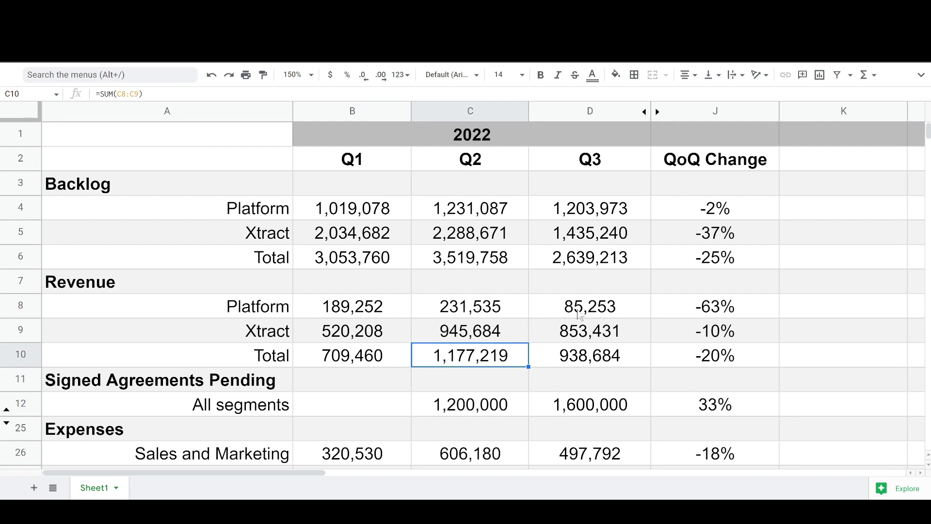
left_click(557, 309)
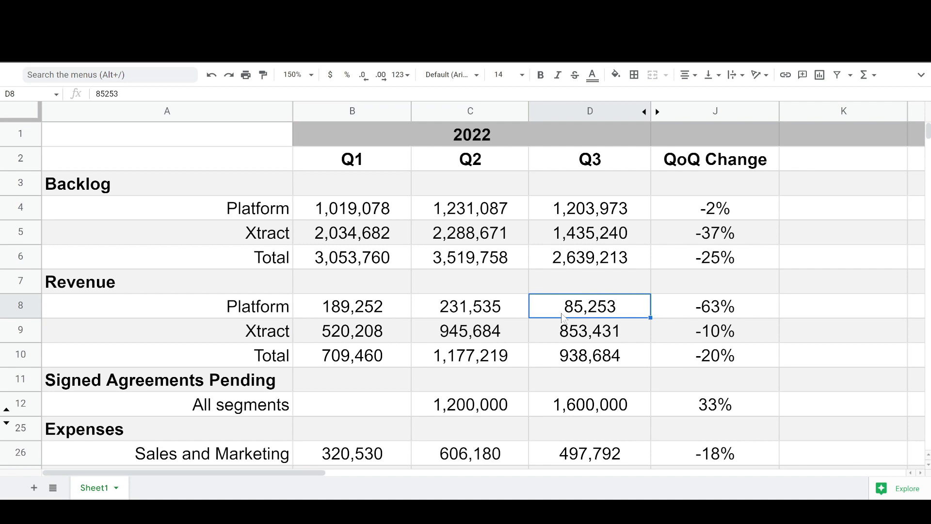
Review the Expenses section, highlighting the R&D, Personnel and Share-based Compensation rows in turn
scroll(562, 318, "down", 2)
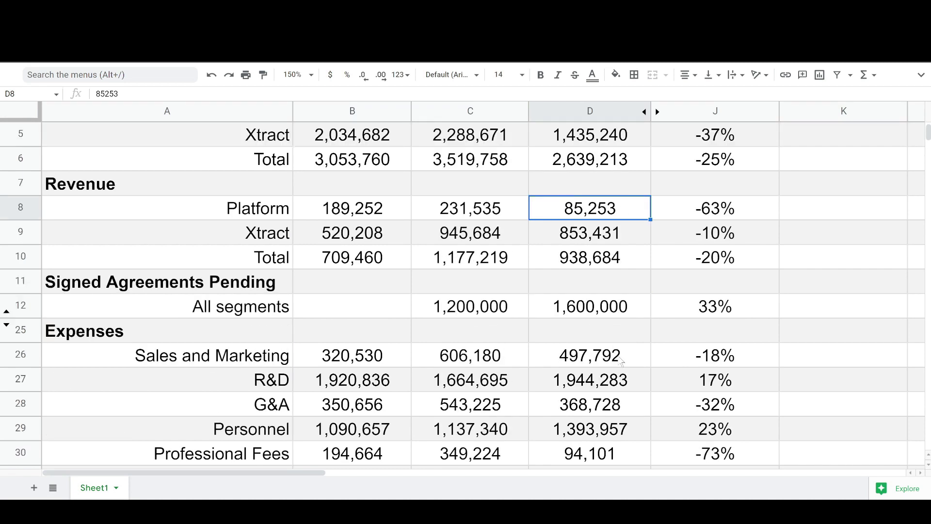
scroll(621, 359, "down", 2)
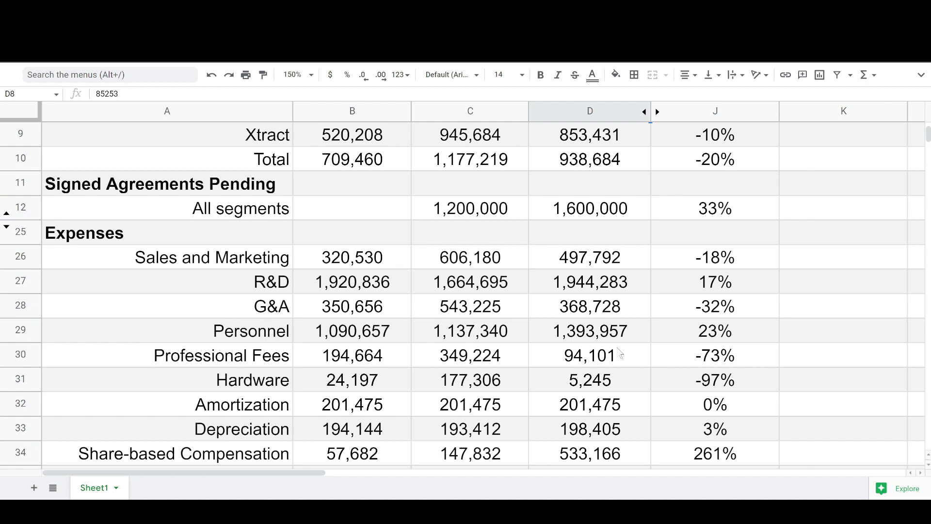
scroll(621, 354, "down", 2)
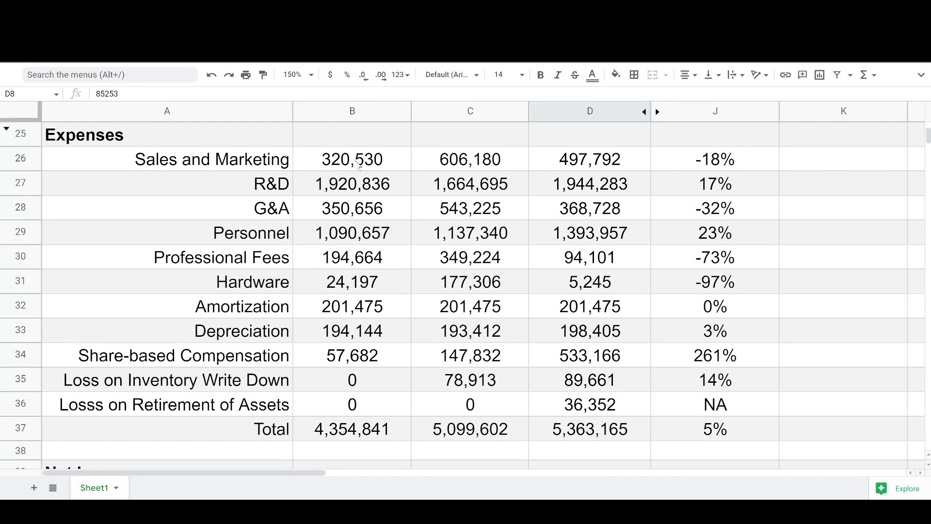
left_click(22, 184)
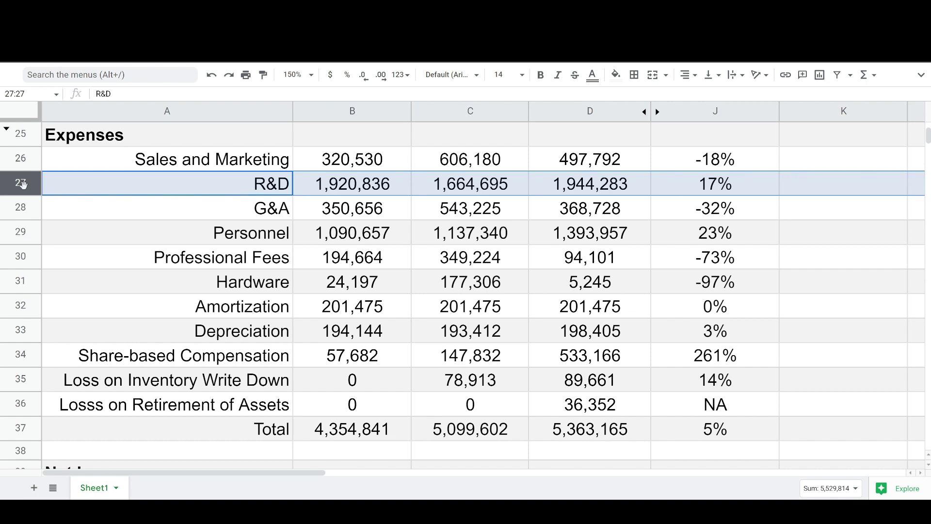
left_click(22, 232)
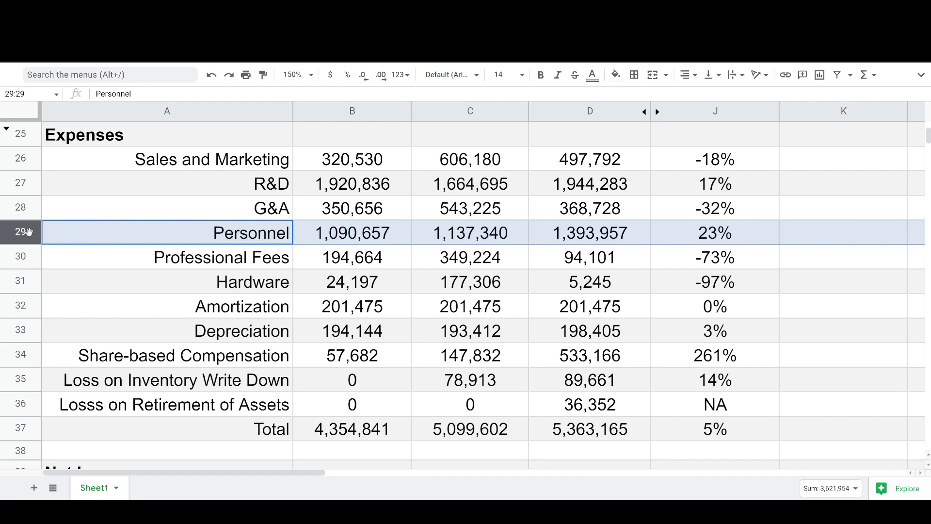
left_click(20, 354)
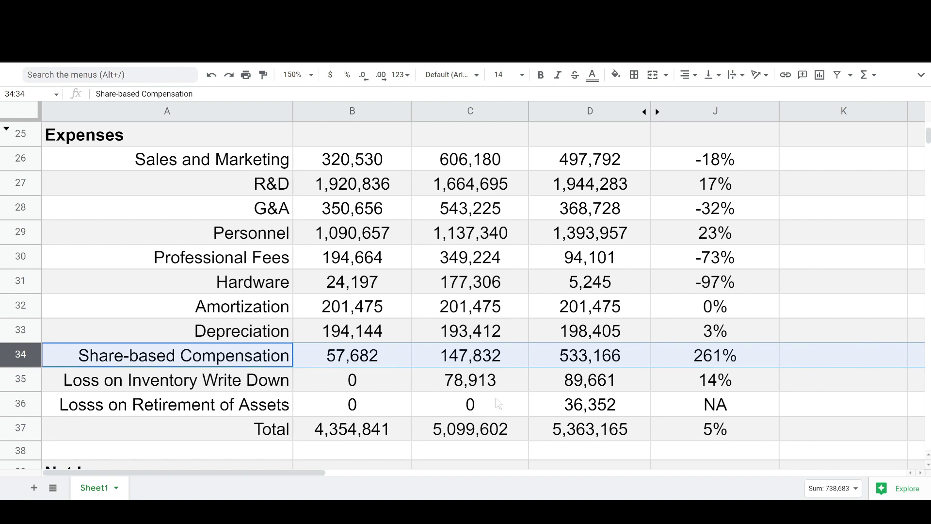
Compare the Net Income figures for Q1, Q2 and Q3 below the expenses
scroll(514, 402, "down", 2)
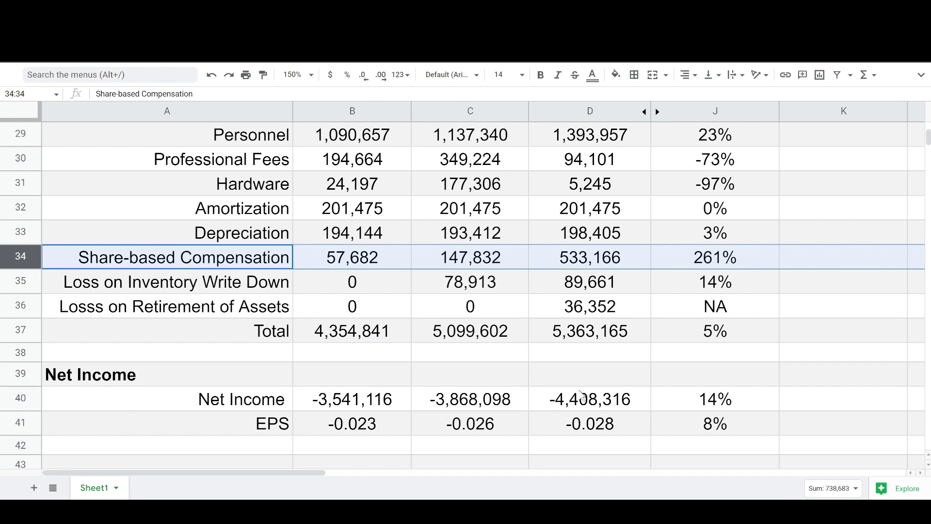
scroll(581, 397, "down", 2)
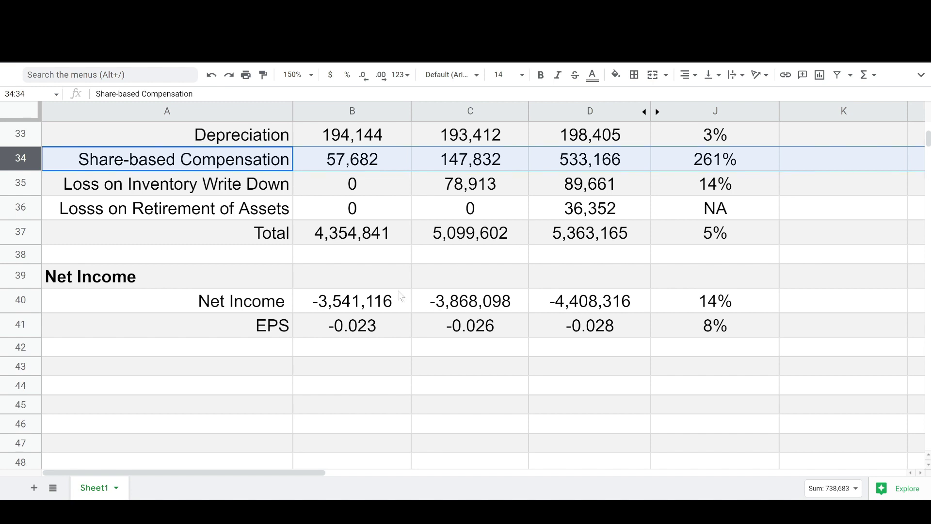
left_click(364, 306)
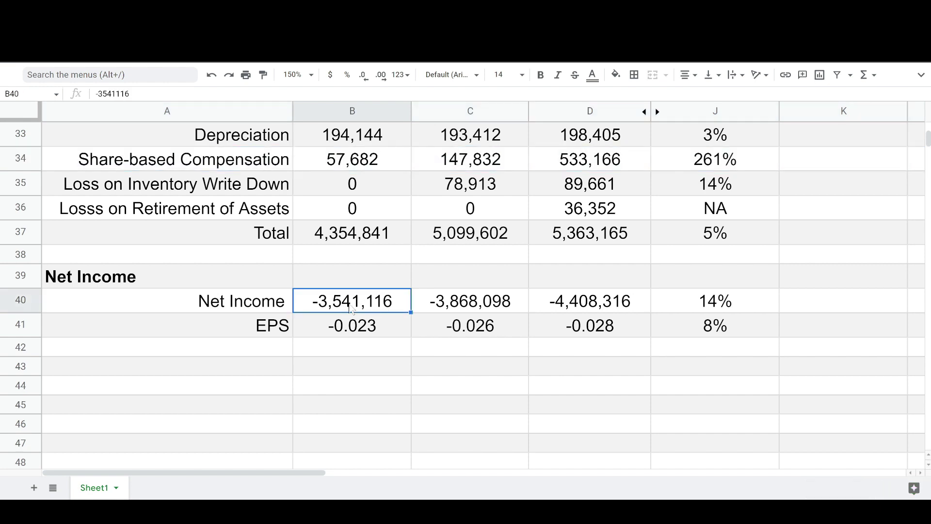
left_click(502, 304)
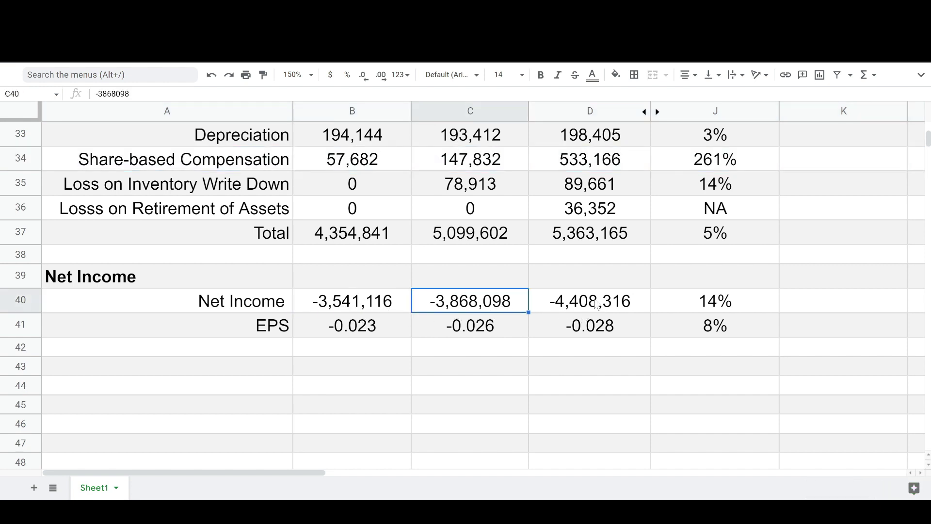
left_click(610, 307)
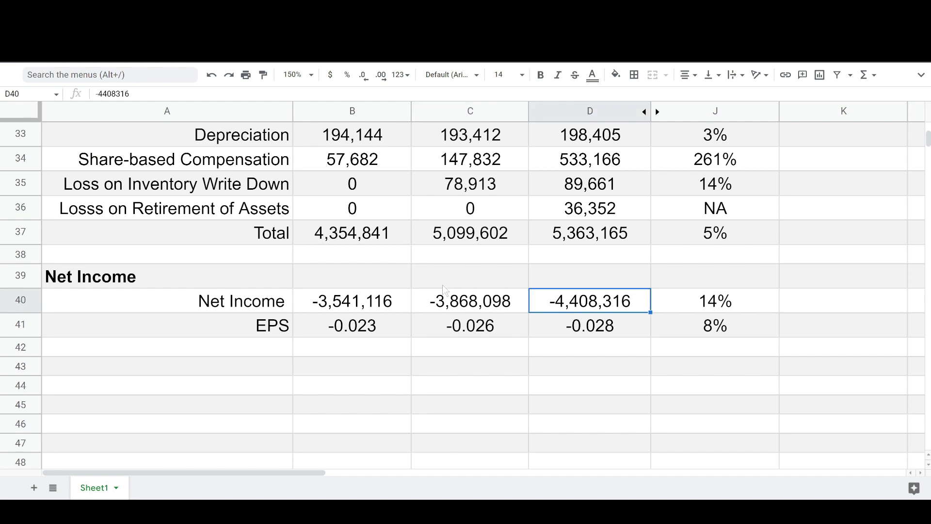
left_click(473, 302)
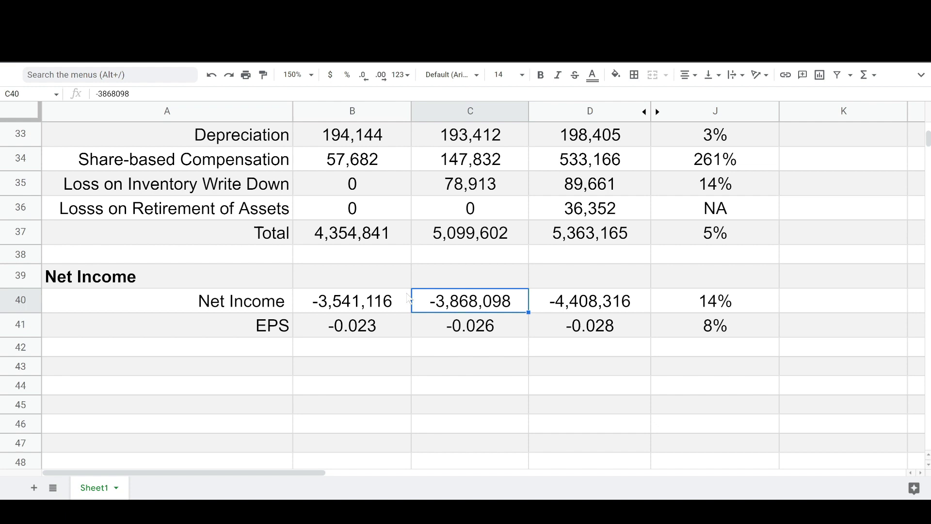
left_click(377, 305)
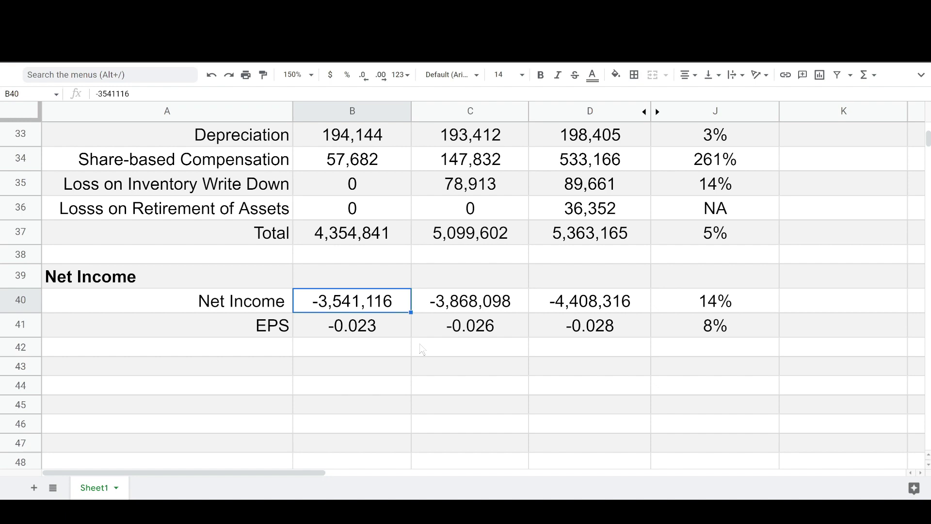
Compare the Q1 and Q2 R&D and Personnel expenses, and check the Q3 R&D expense
scroll(540, 286, "up", 10)
scroll(540, 286, "down", 7)
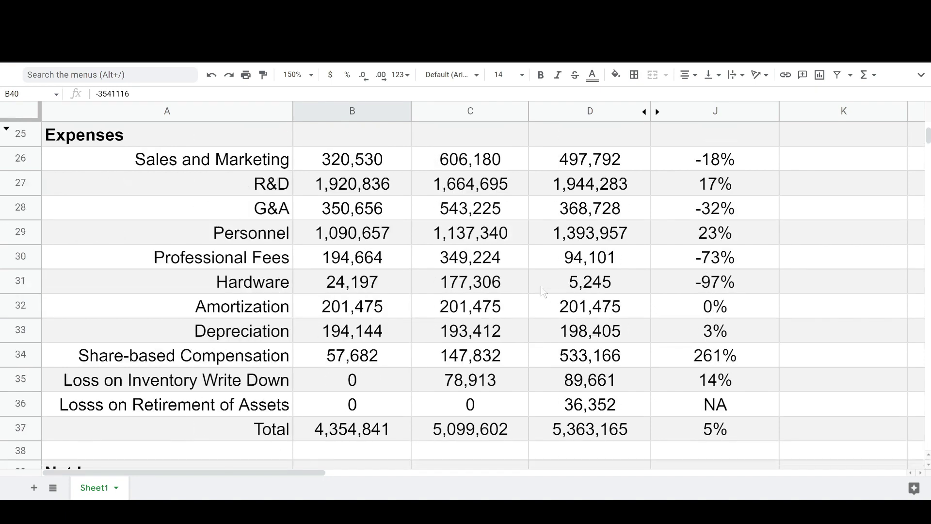
left_click(338, 188)
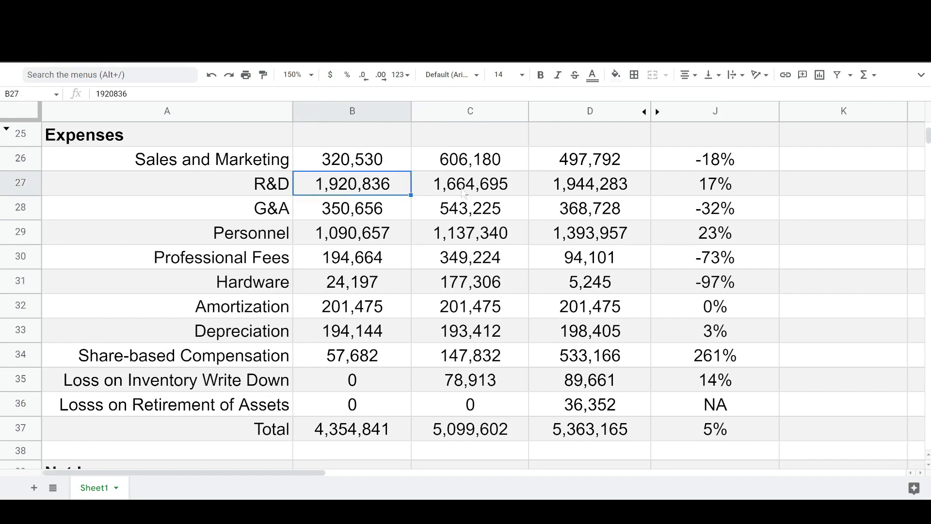
left_click(461, 191)
left_click(354, 235)
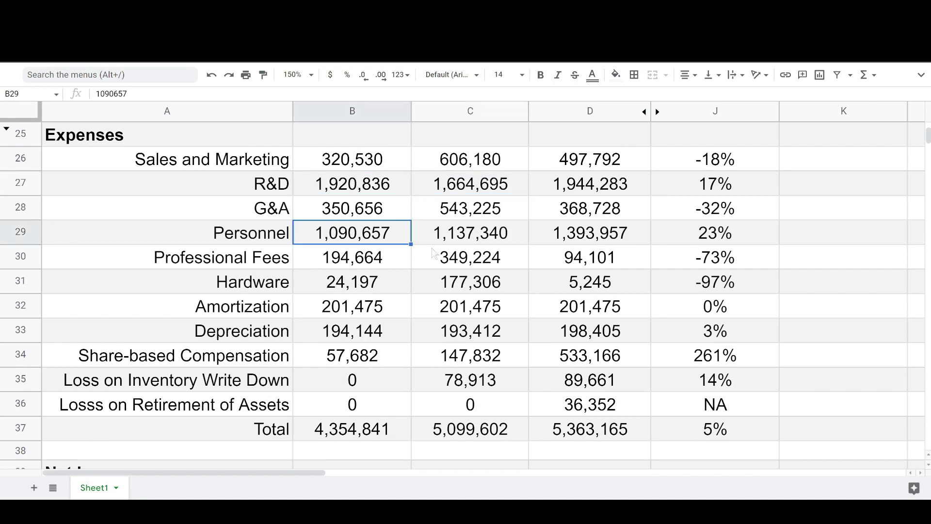
left_click(474, 241)
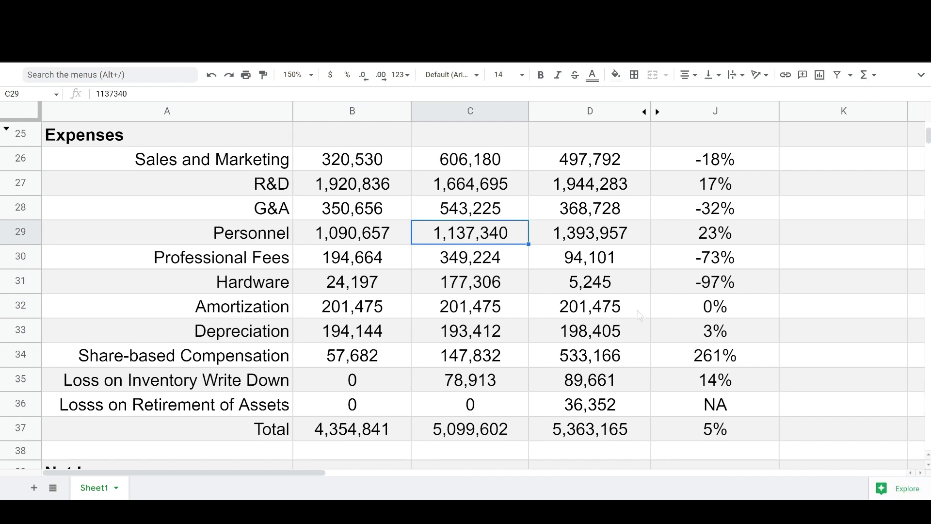
left_click(379, 189)
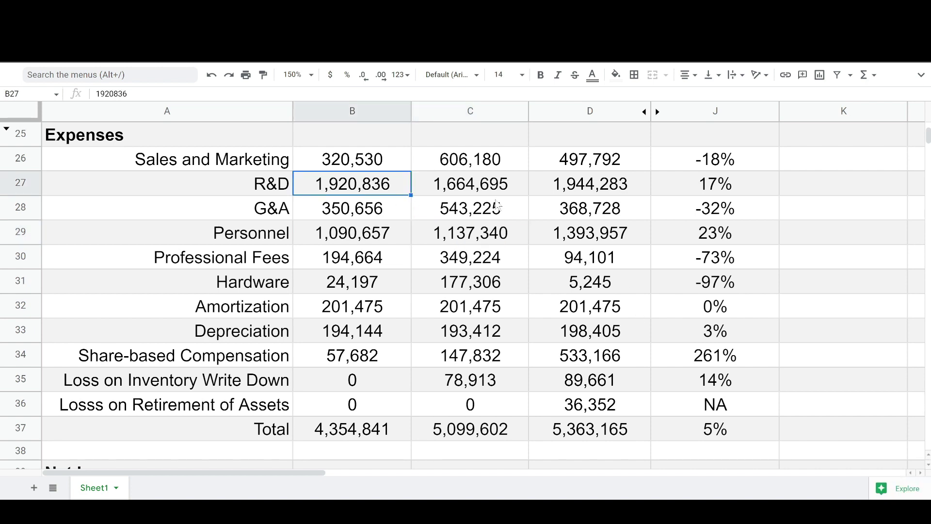
left_click(498, 193)
left_click(478, 228)
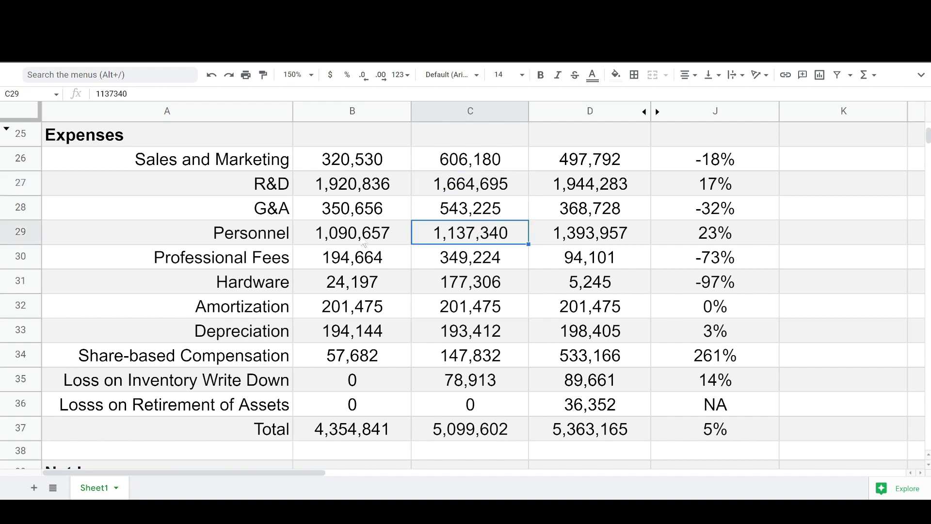
left_click(365, 242)
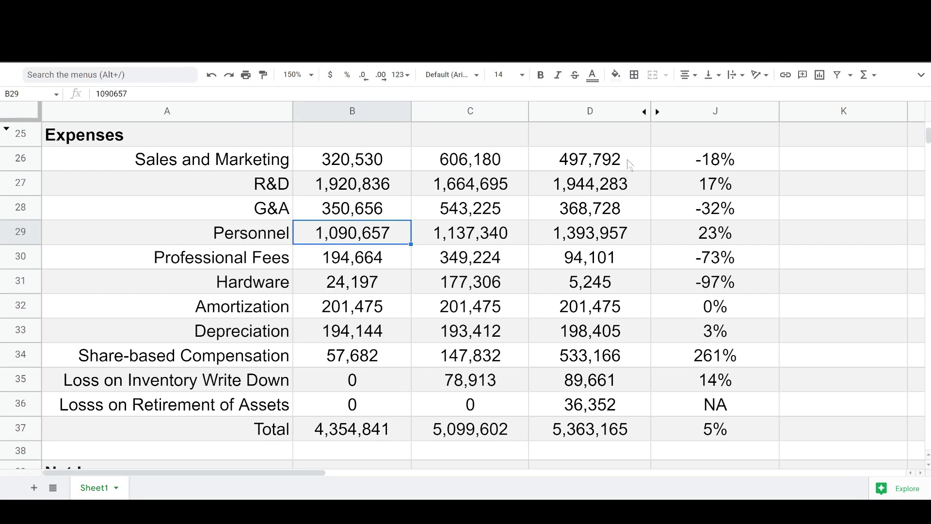
left_click(625, 186)
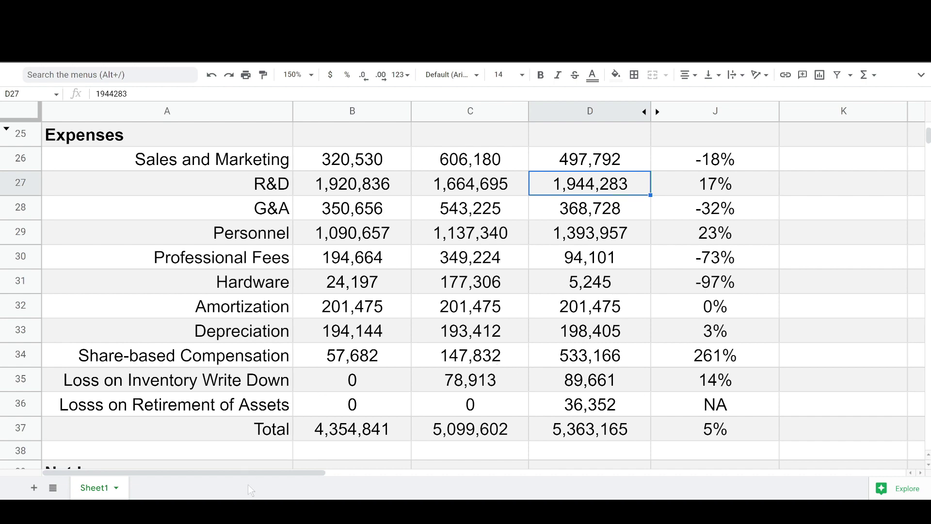
Examine the Revenue & Profit chart beyond the data table and dismiss the X-Mouse Button Control notification
left_click_drag(248, 484, 633, 401)
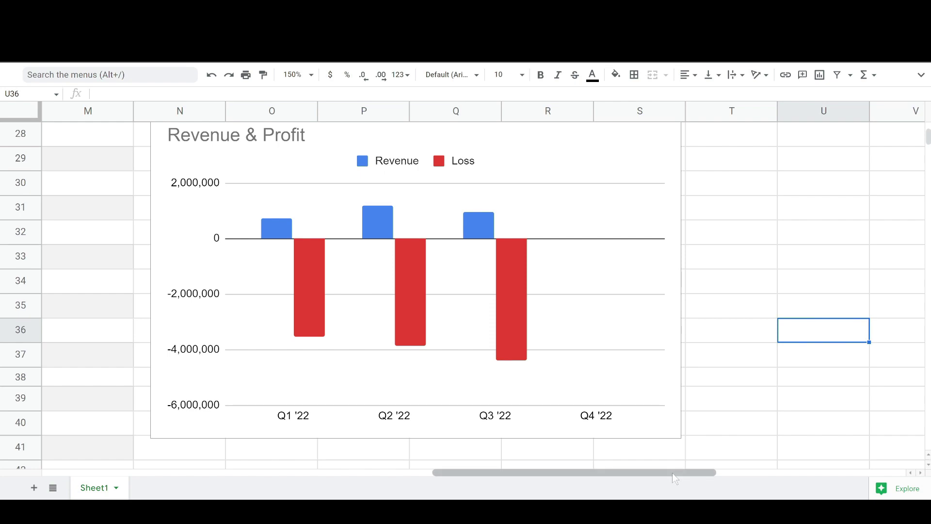
left_click_drag(672, 473, 291, 429)
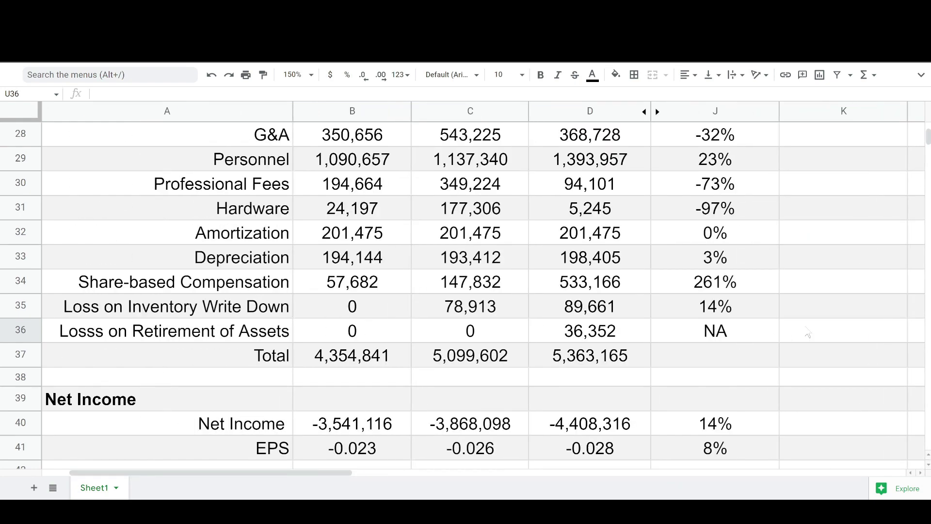
scroll(291, 430, "up", 5)
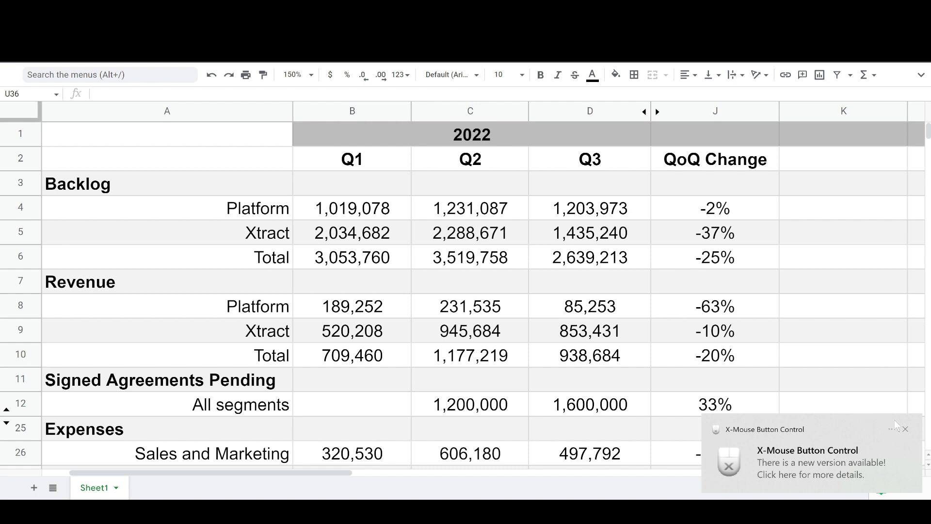
left_click(905, 429)
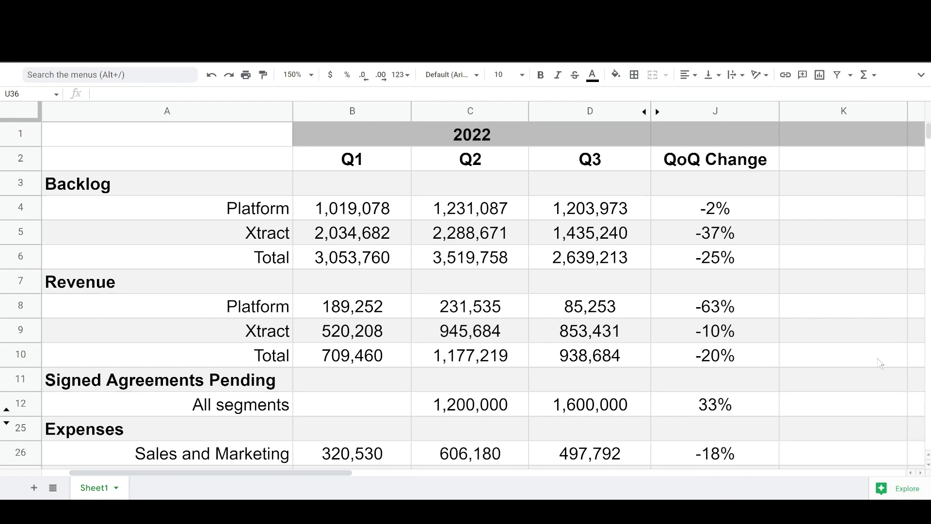